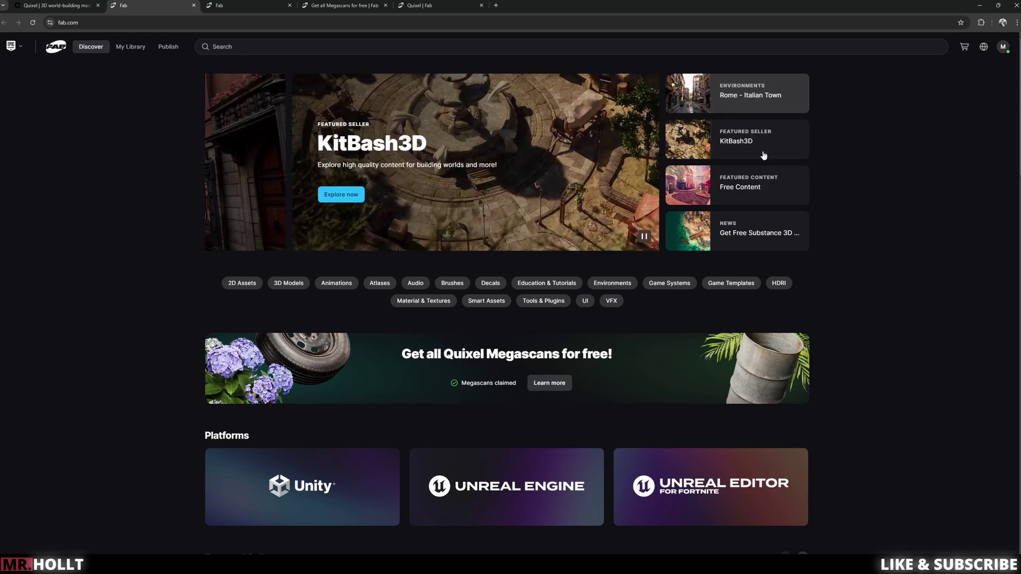
Check the account menu, then bring up the 'Get all Megascans for free' page showing Megascans claimed
click(1006, 47)
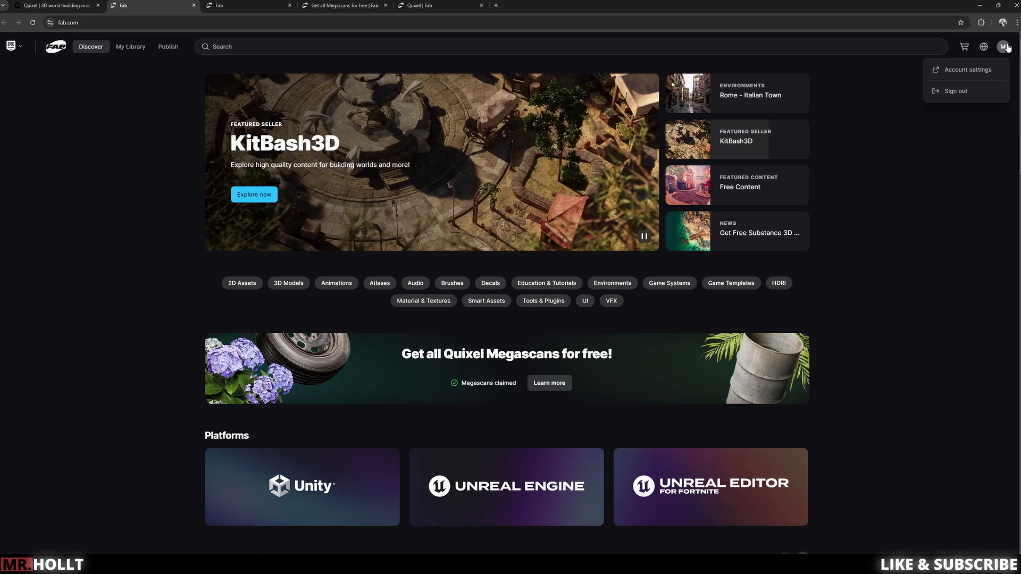
click(1007, 48)
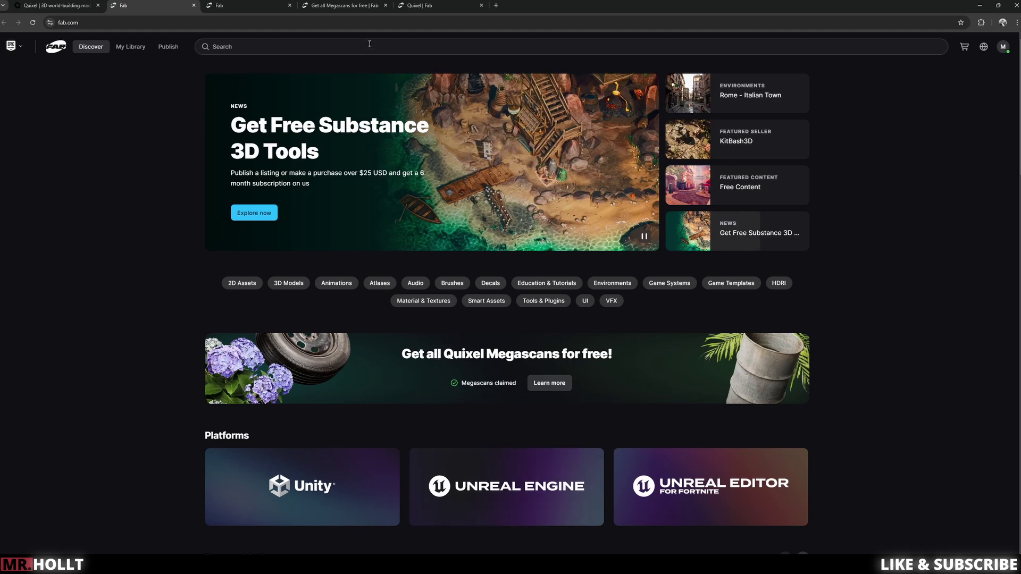
click(347, 9)
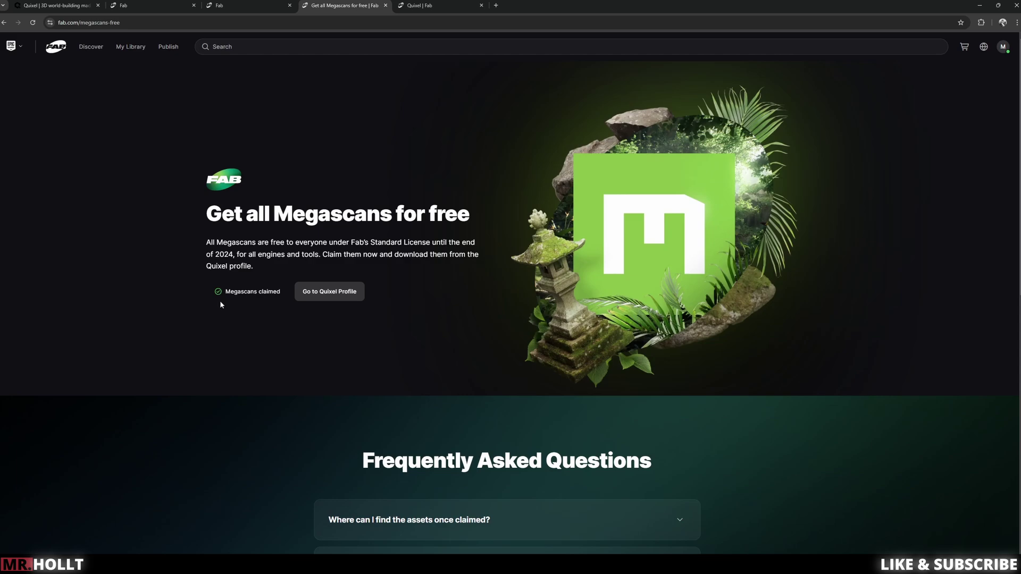
Open the Quixel seller profile listing free environments and 3D models, several owned
click(300, 291)
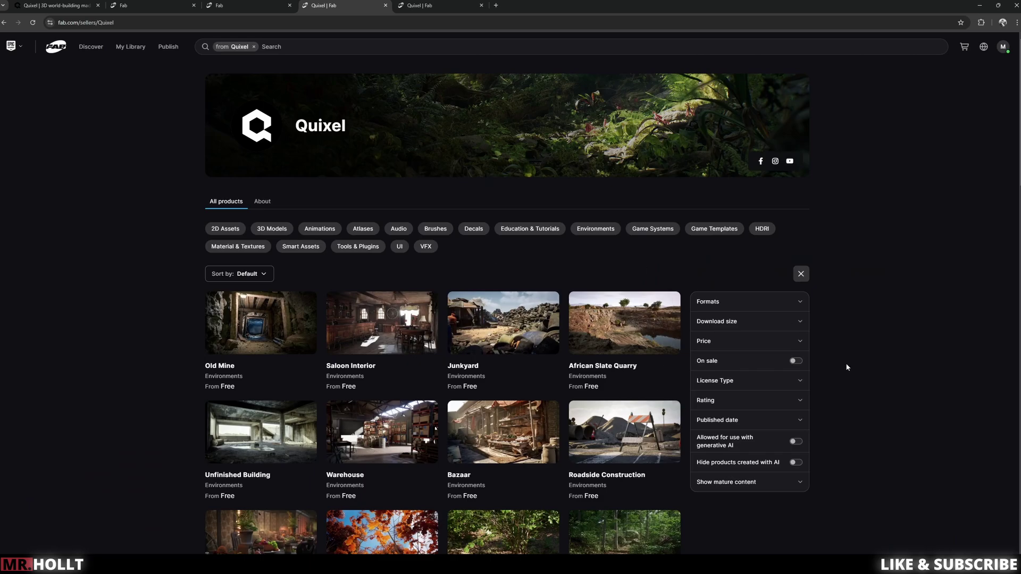
scroll(848, 365, down, 4)
scroll(571, 284, down, 5)
scroll(571, 287, down, 5)
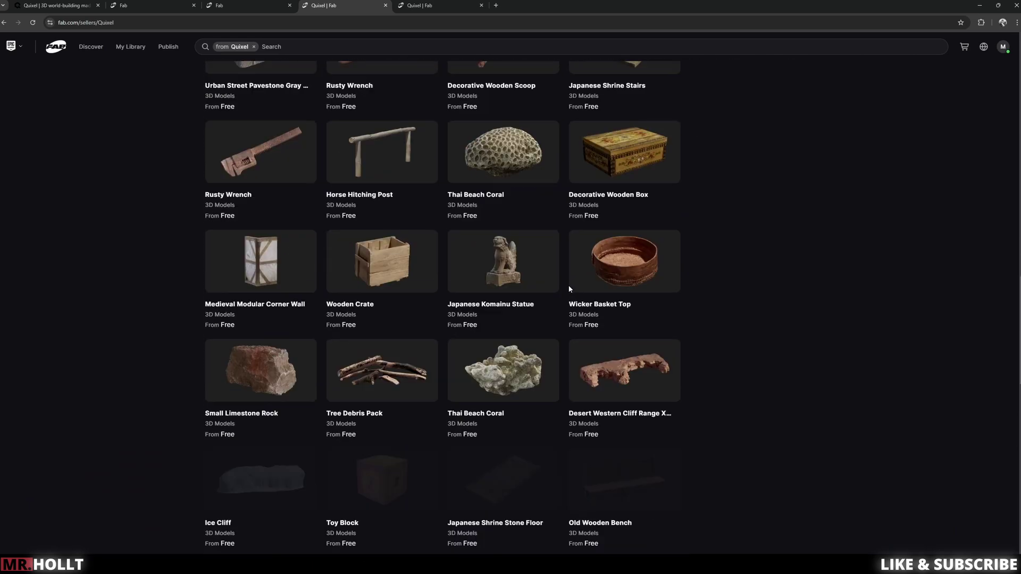
scroll(571, 291, down, 5)
scroll(571, 296, down, 5)
scroll(572, 295, down, 5)
scroll(848, 278, down, 3)
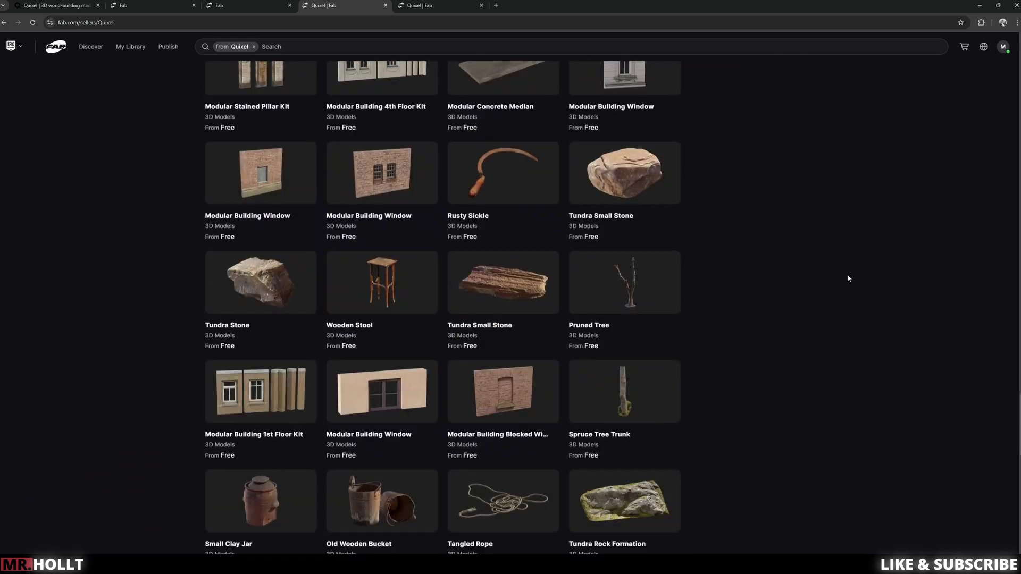
scroll(848, 278, up, 3)
scroll(848, 278, up, 5)
scroll(848, 278, up, 5)
scroll(847, 278, up, 5)
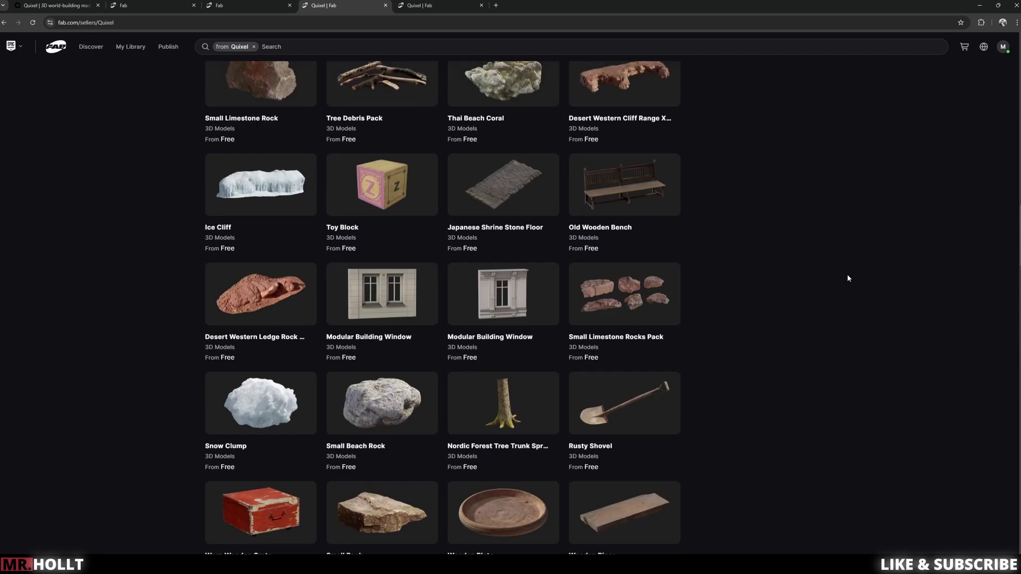
scroll(848, 278, up, 5)
scroll(848, 278, up, 5)
scroll(847, 278, up, 4)
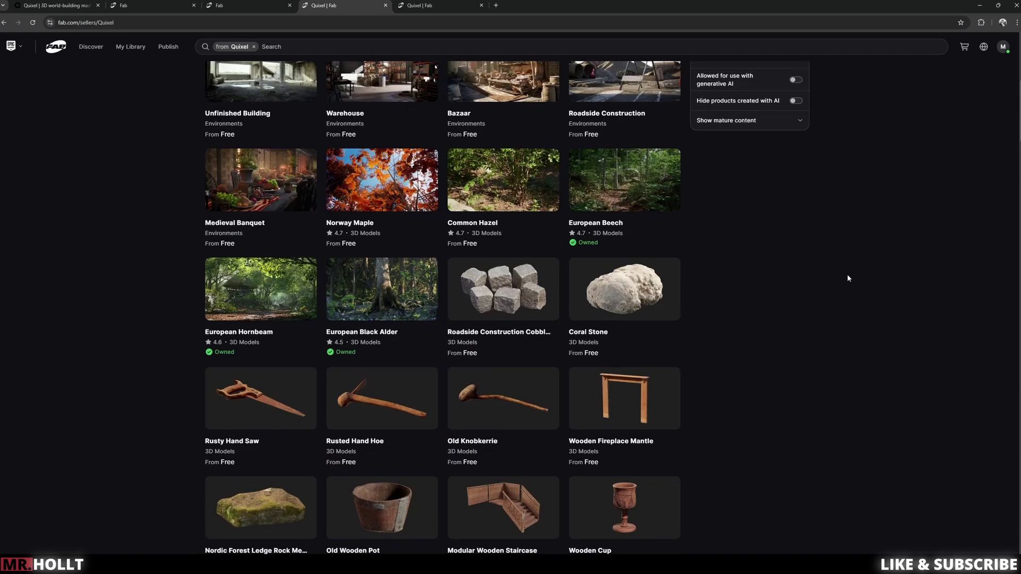
scroll(847, 278, up, 4)
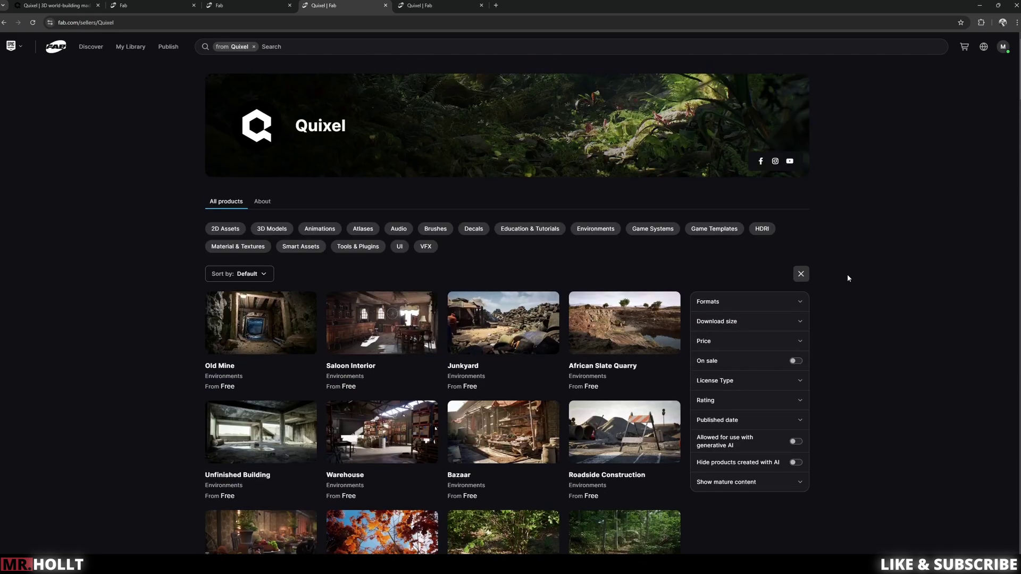